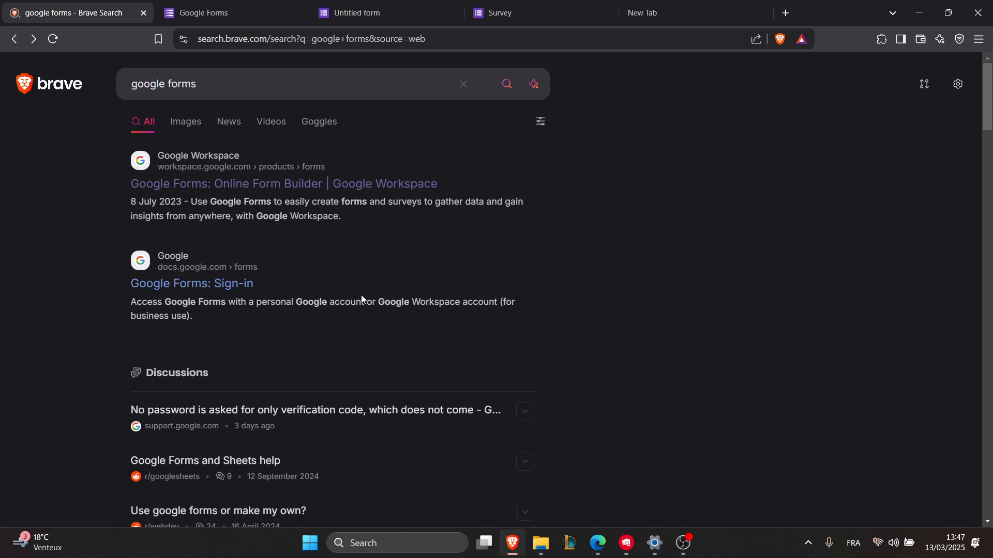
Step: Open the Google Forms page from the search results, switch it to English, and start a blank form from the Forms home page
click(236, 184)
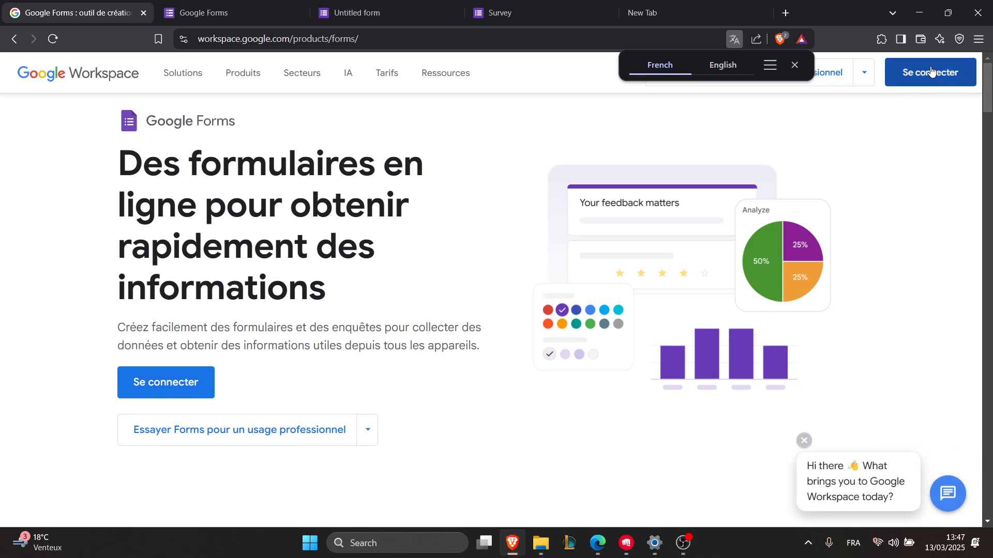
click(724, 66)
click(228, 12)
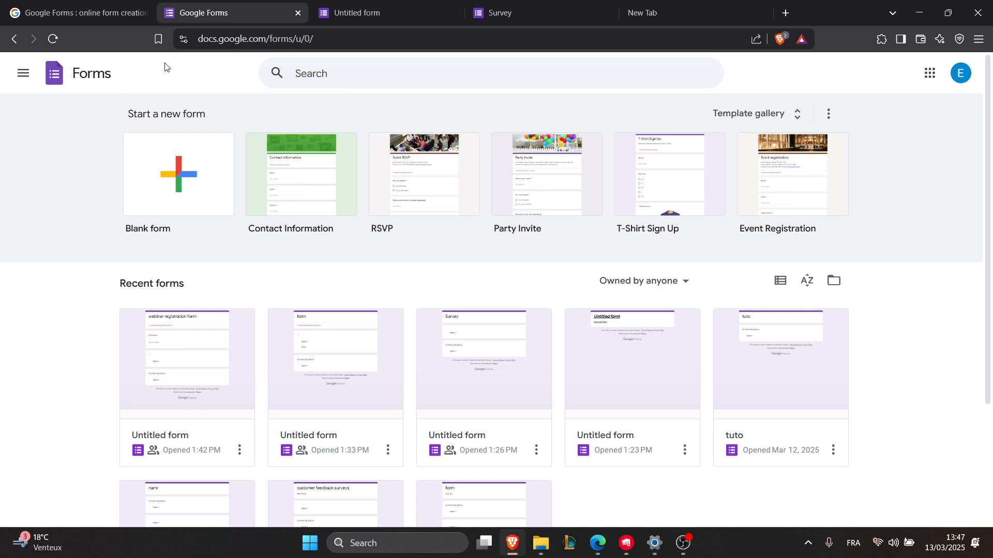
click(152, 189)
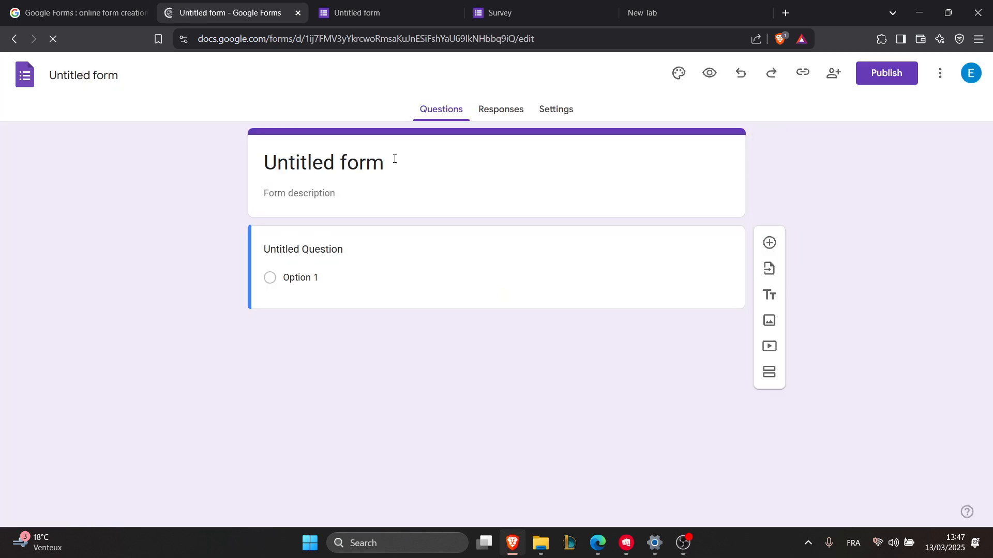
Step: Replace the form's title with "webinar registration form"
drag(394, 158, 268, 163)
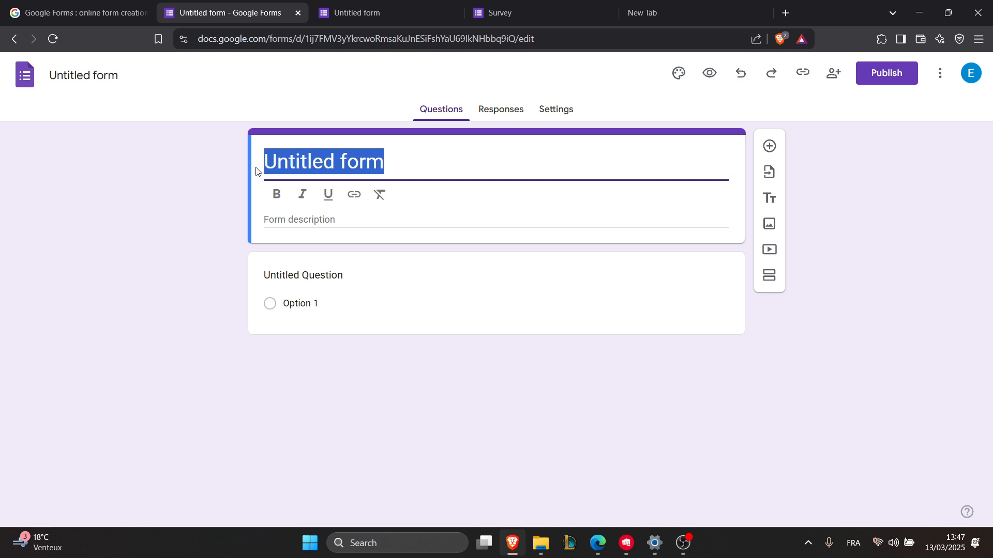
key(BackSpace)
key(ctrl+z)
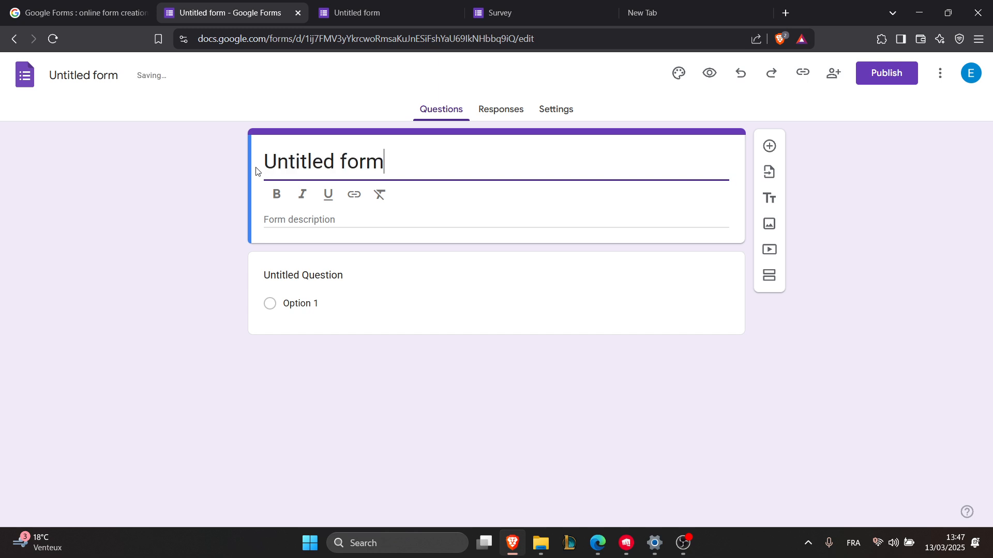
text(we)
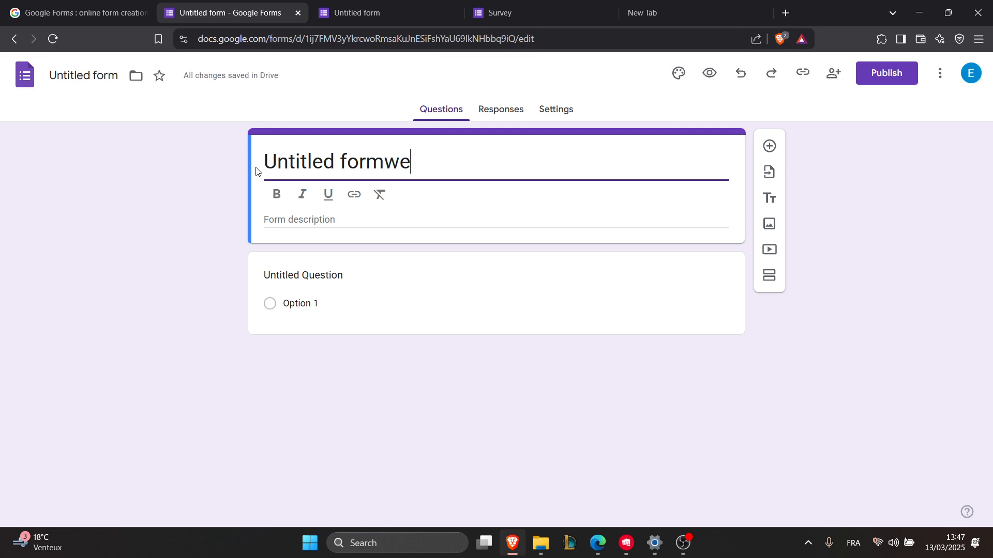
text(binar registrac)
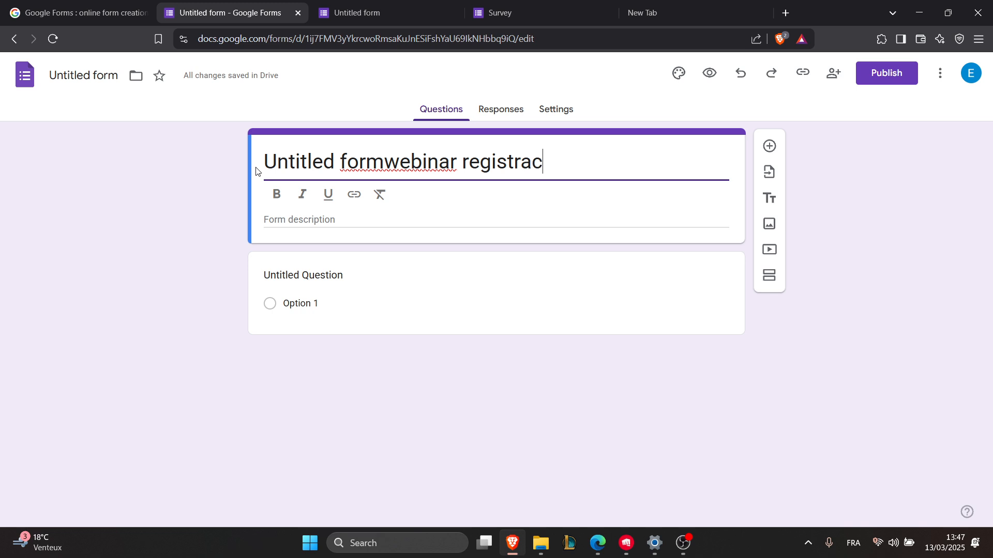
key(BackSpace)
text(tion form)
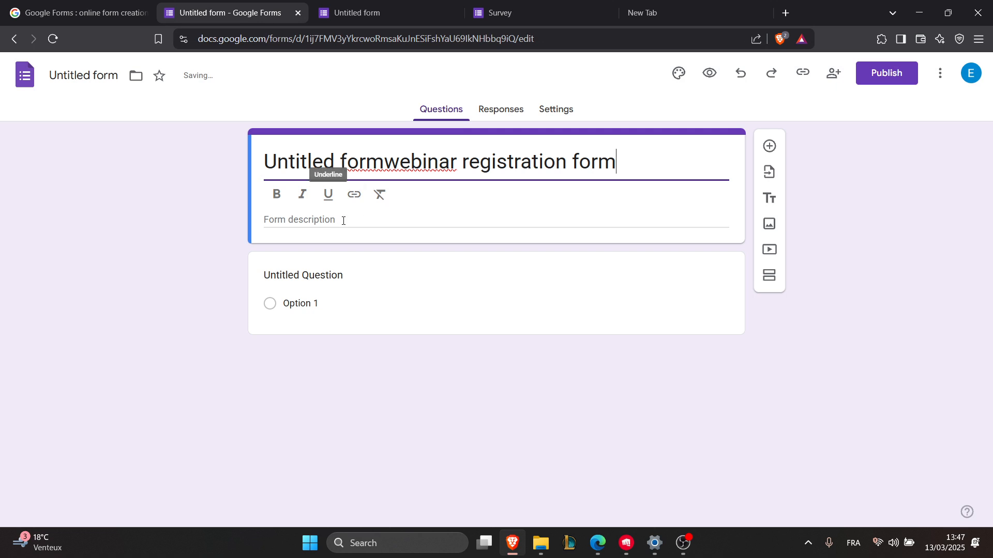
click(384, 161)
drag(385, 161, 252, 168)
key(BackSpace)
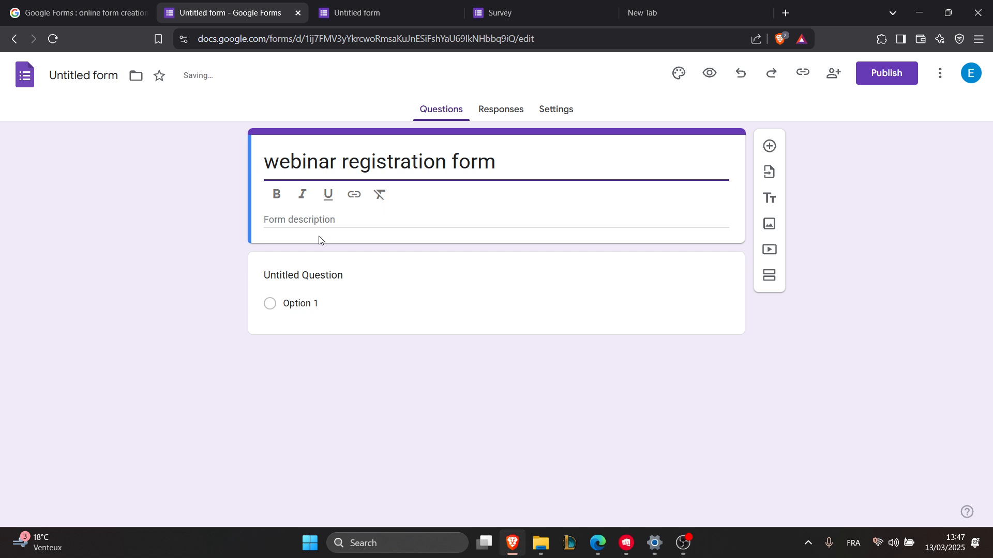
click(318, 236)
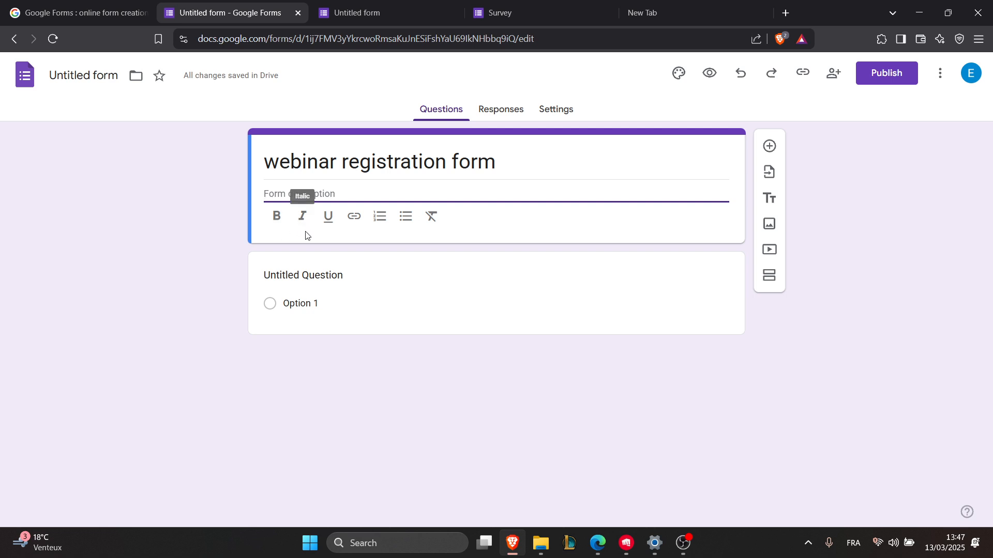
Step: Add a short-answer question titled "full name" below the form header
click(769, 148)
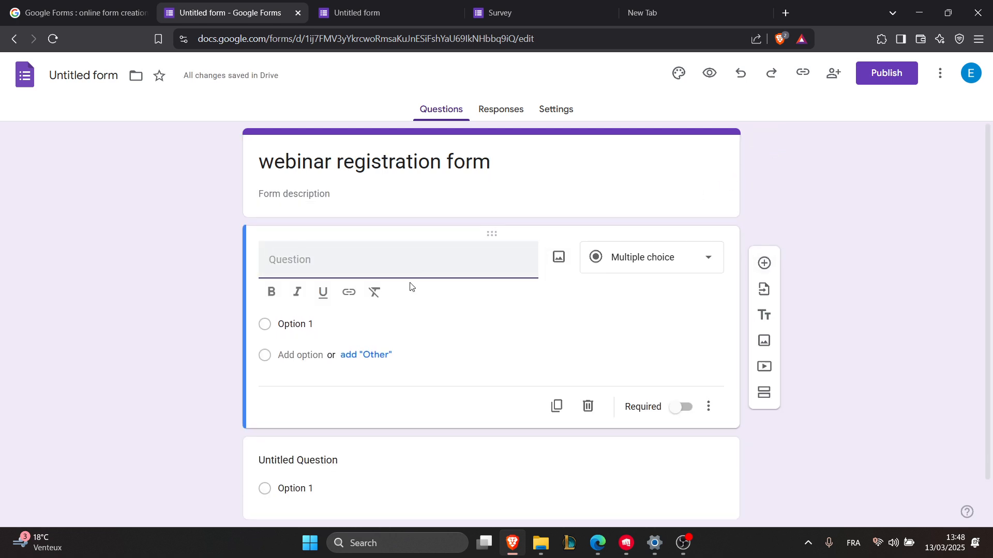
text(full n)
text(ame)
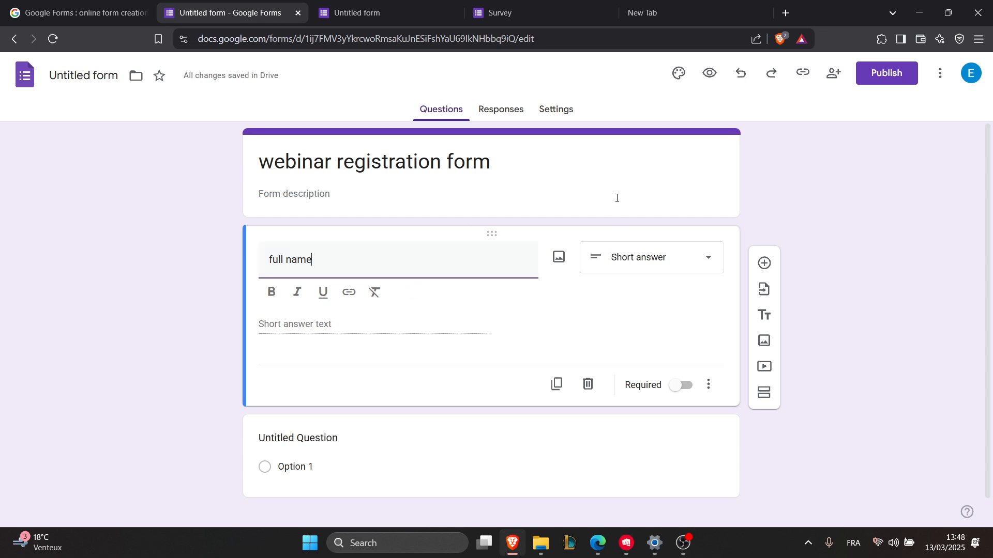
click(592, 294)
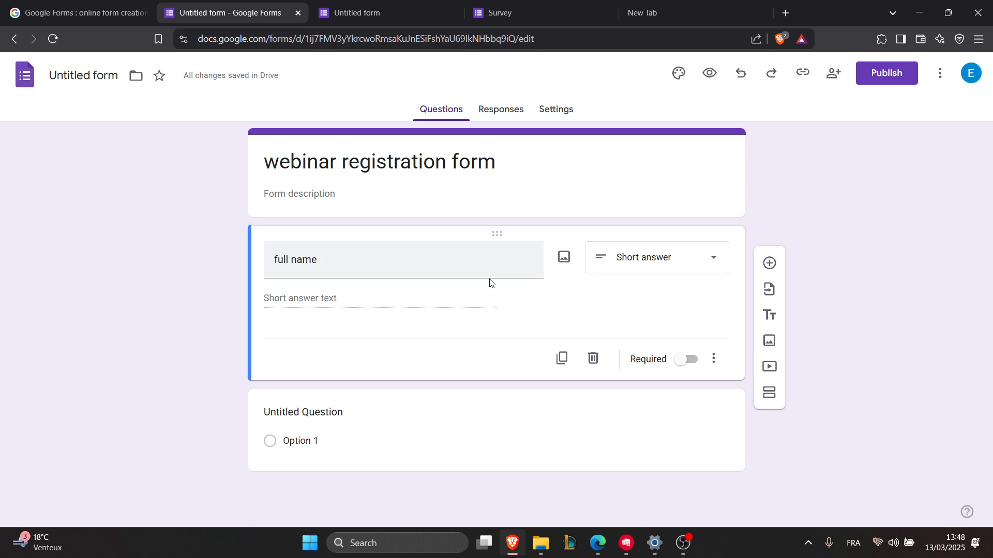
Step: Add two blank questions below the full name question and choose File upload as the second one's type
click(770, 263)
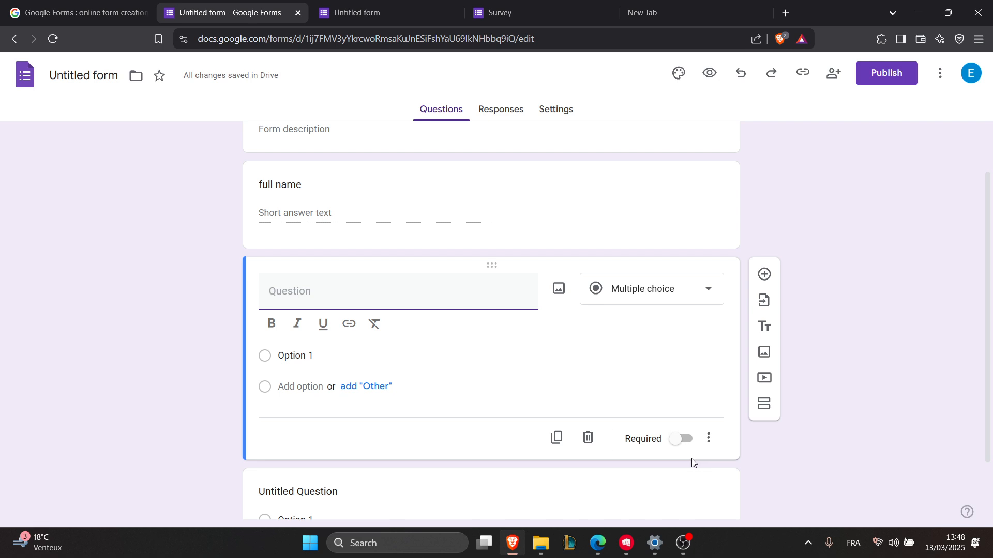
click(764, 275)
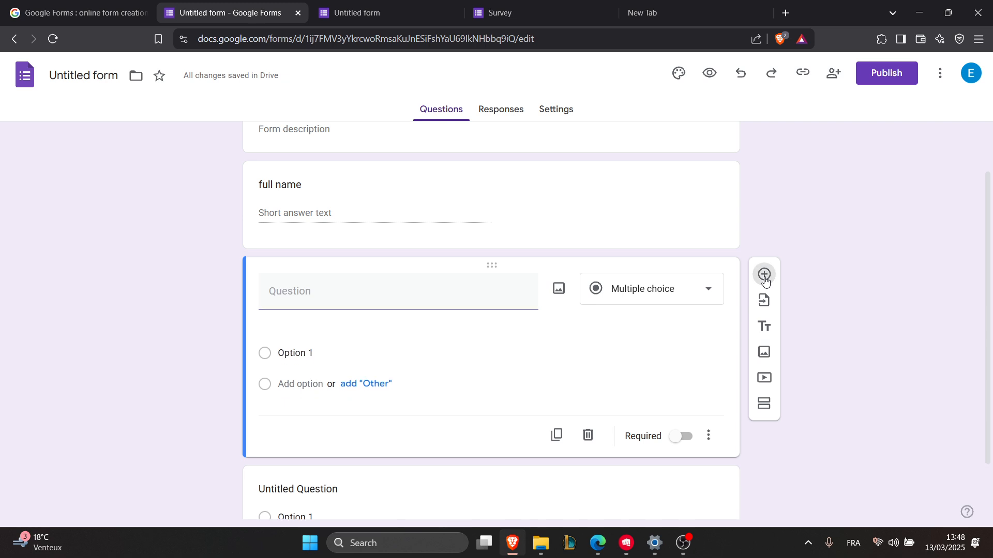
click(678, 395)
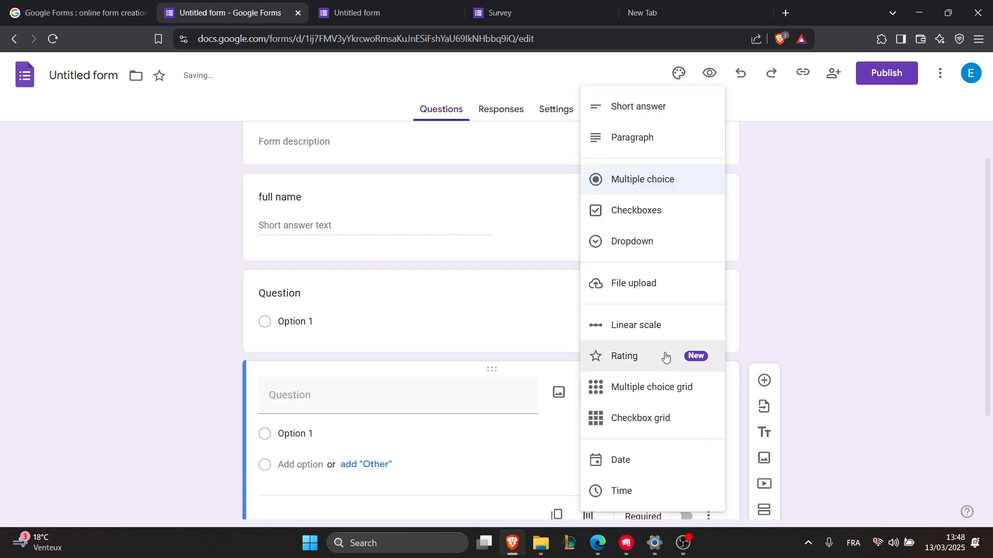
click(661, 286)
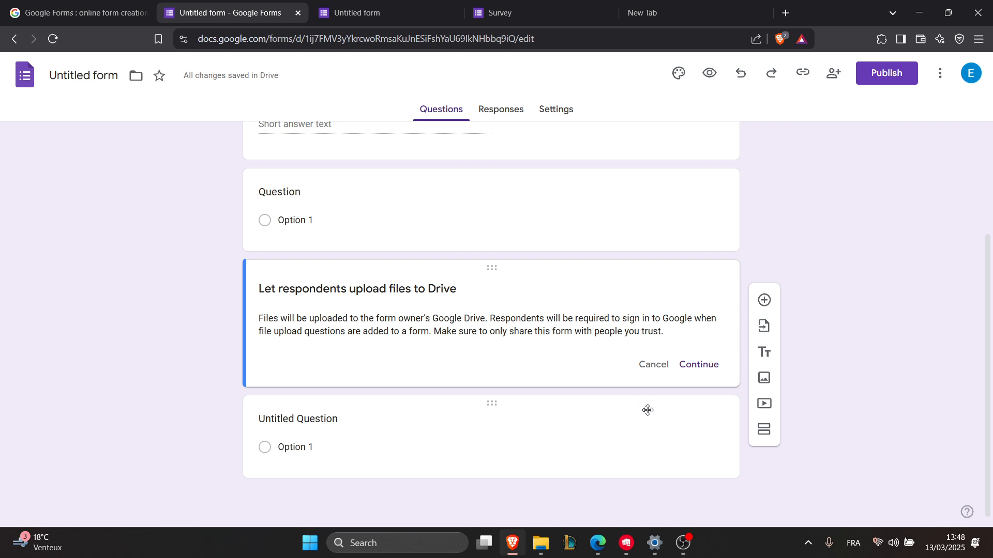
Step: Make the blank multiple-choice question directly below the full name question required
scroll(658, 361, up, 3)
click(594, 372)
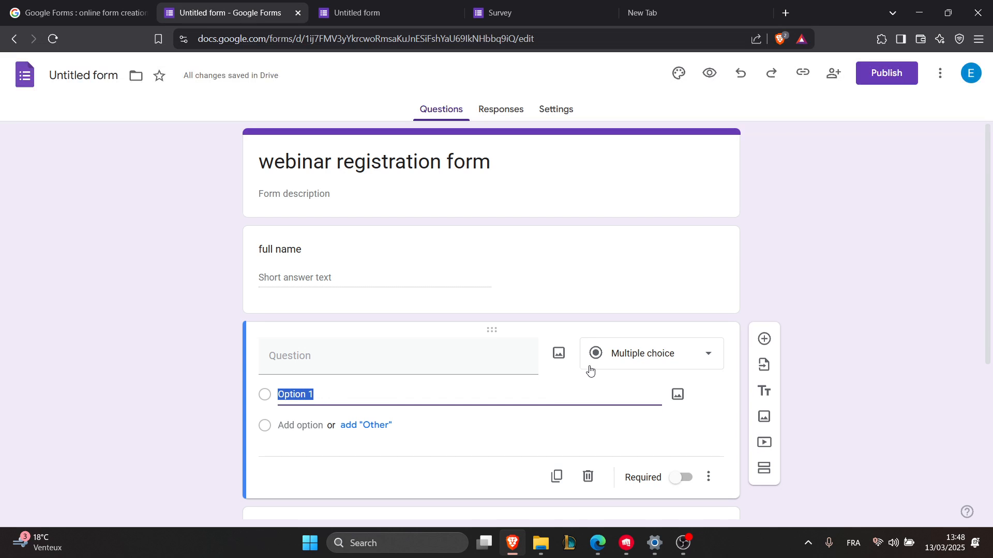
click(674, 484)
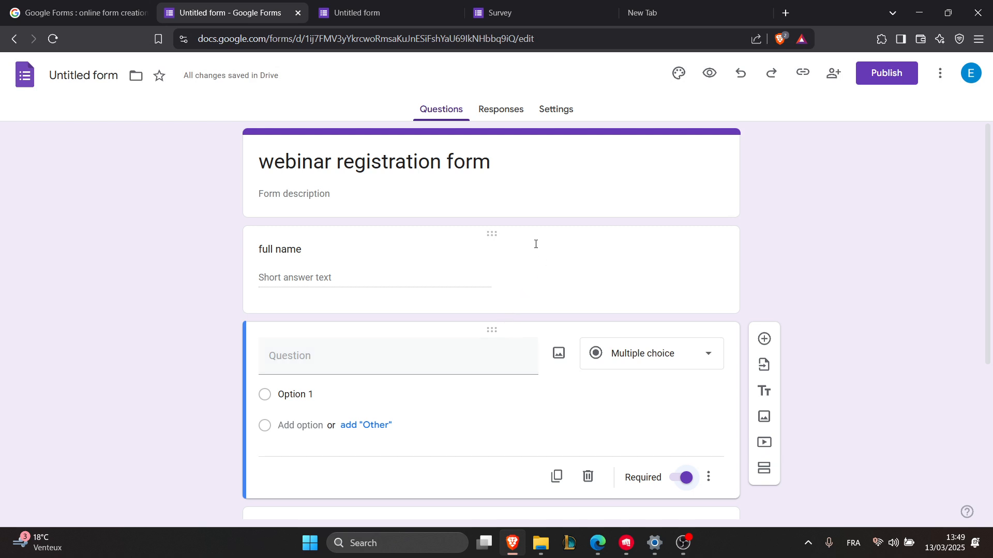
Step: Open the theme settings to review the font, header and color options, and publish the form
click(677, 74)
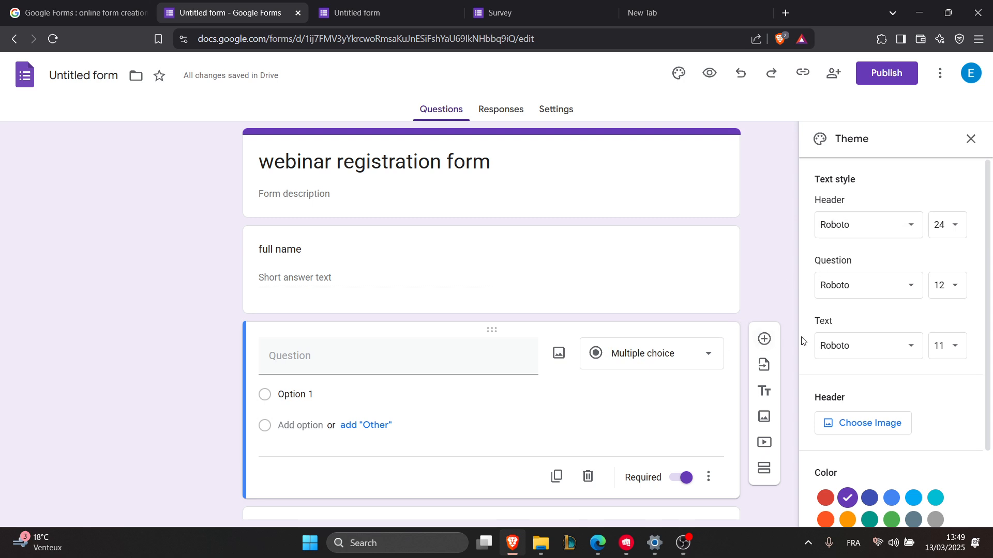
scroll(816, 356, down, 2)
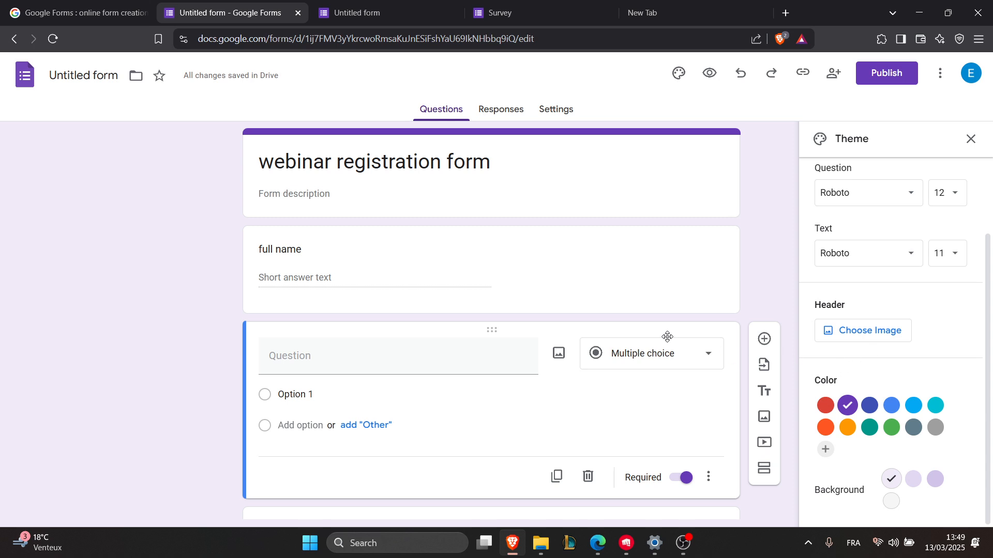
click(875, 75)
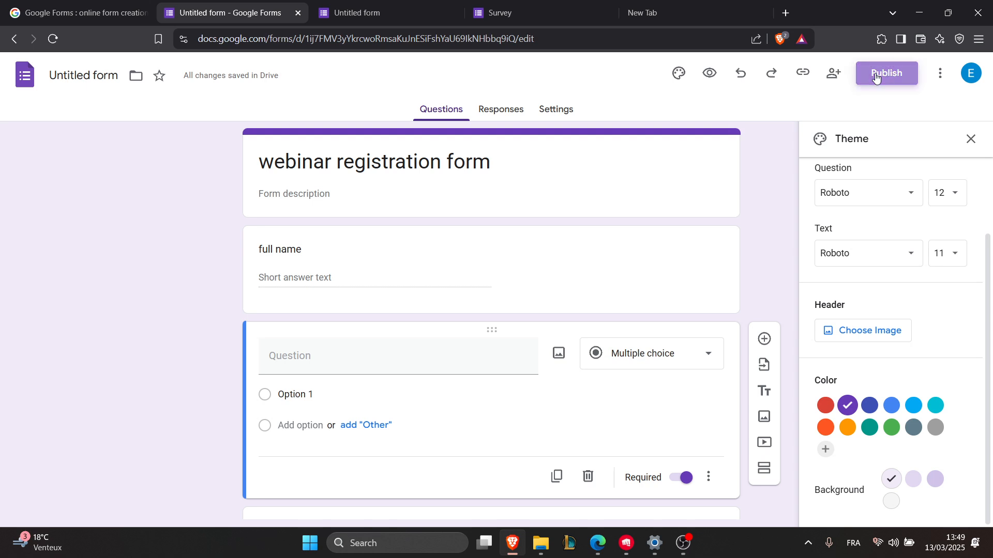
click(612, 272)
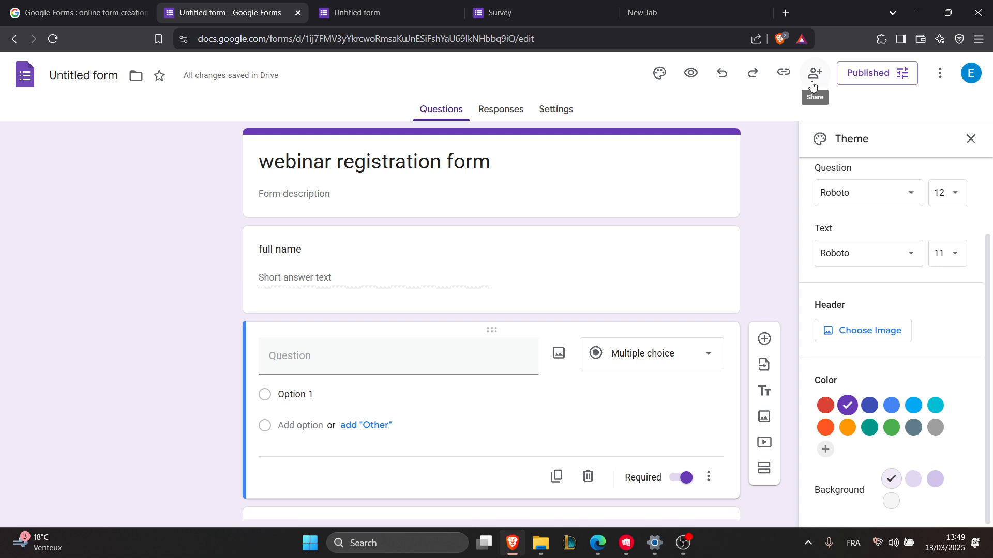
Step: Set the form's editor access to Anyone with the link and copy the responder link
click(810, 82)
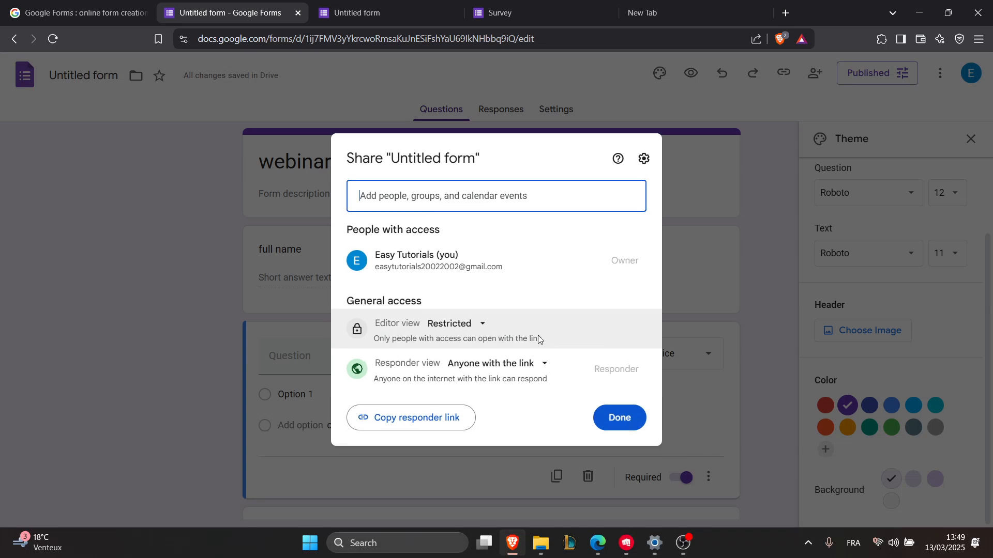
click(463, 331)
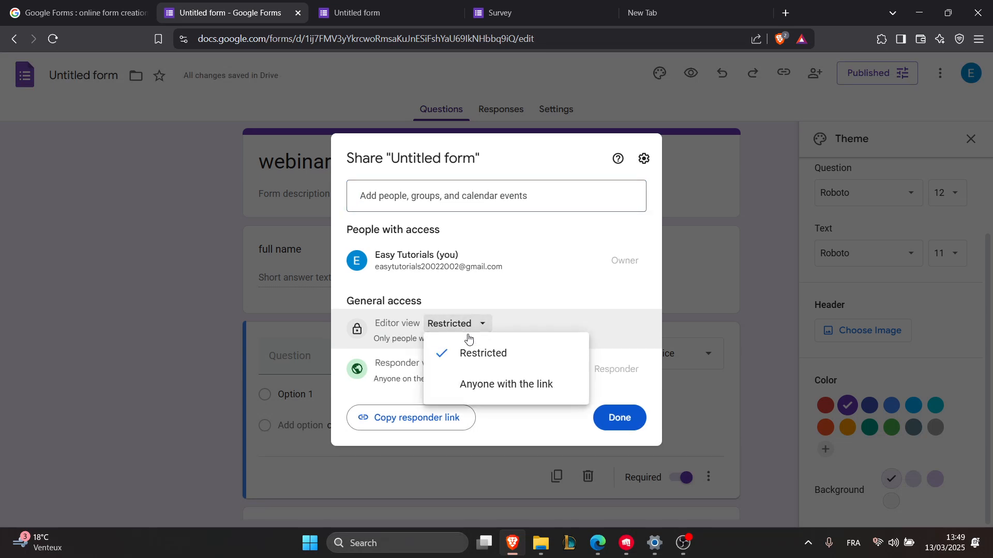
click(489, 387)
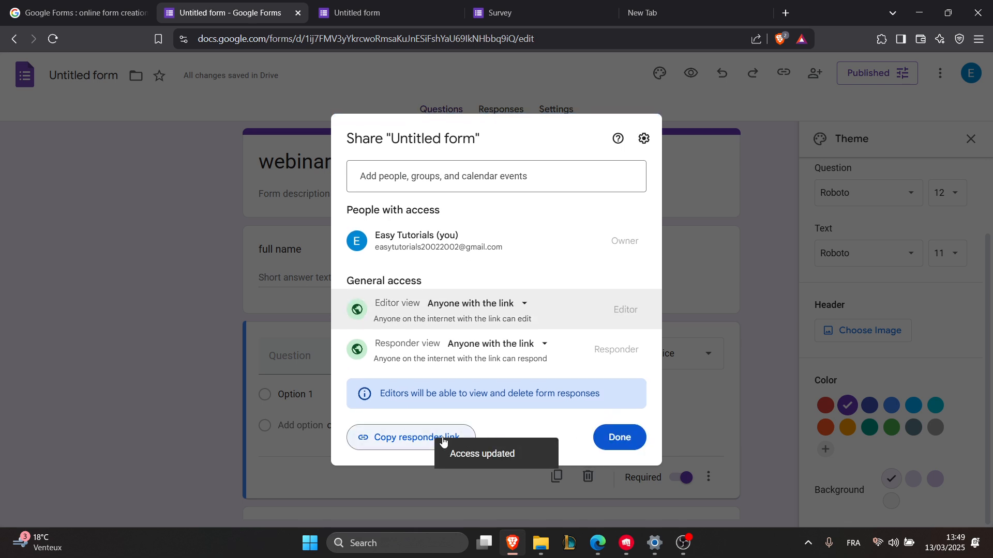
click(381, 441)
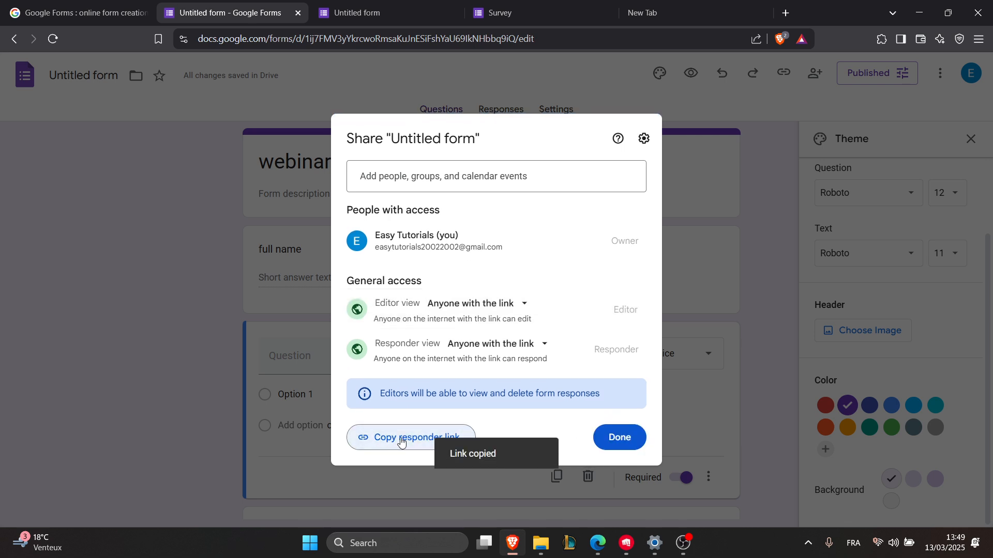
click(617, 438)
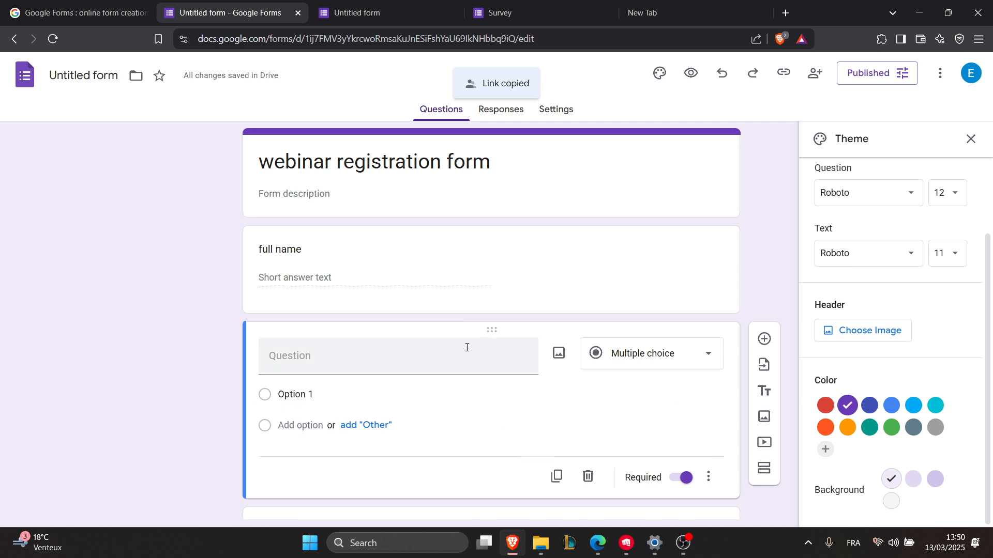
Step: Show the form's responses
click(504, 111)
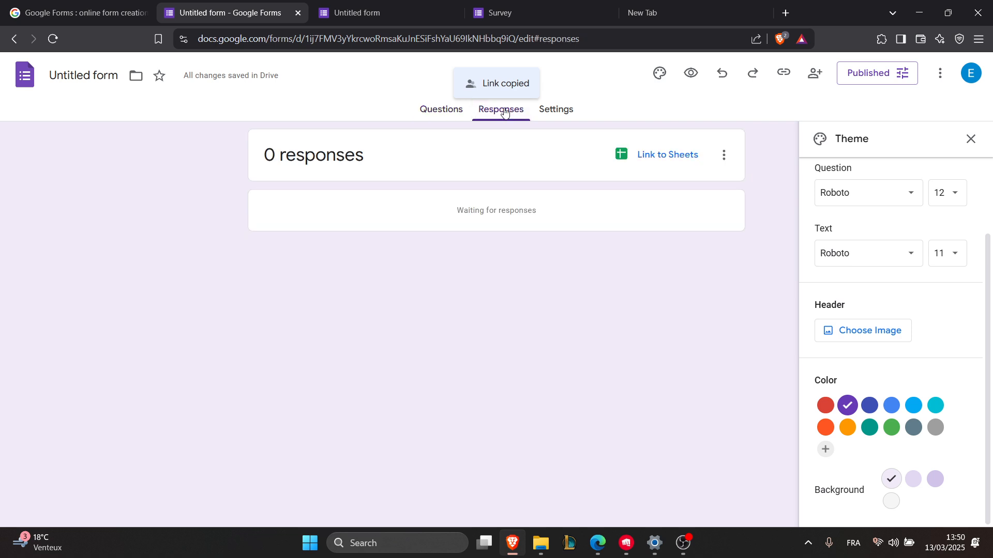